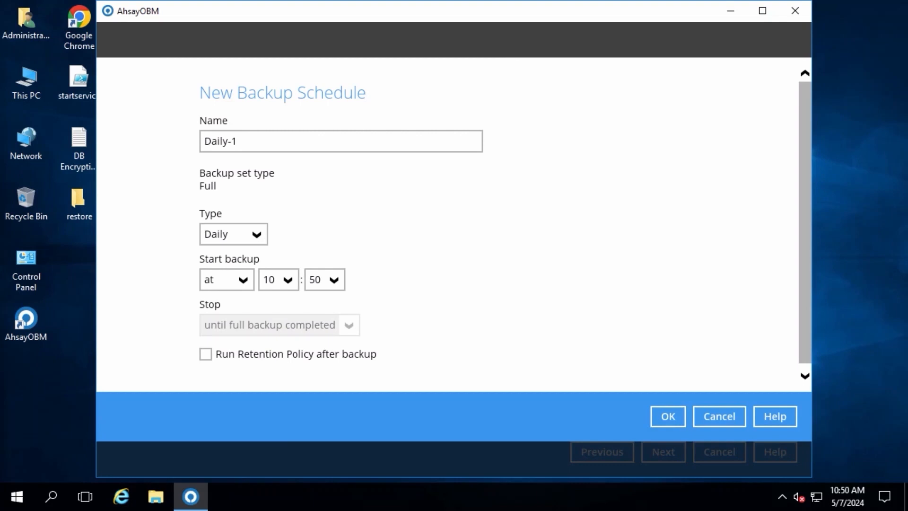
- Try the Weekly, Monthly and Custom types for the new backup schedule, and return the type to Daily
left_click(272, 140)
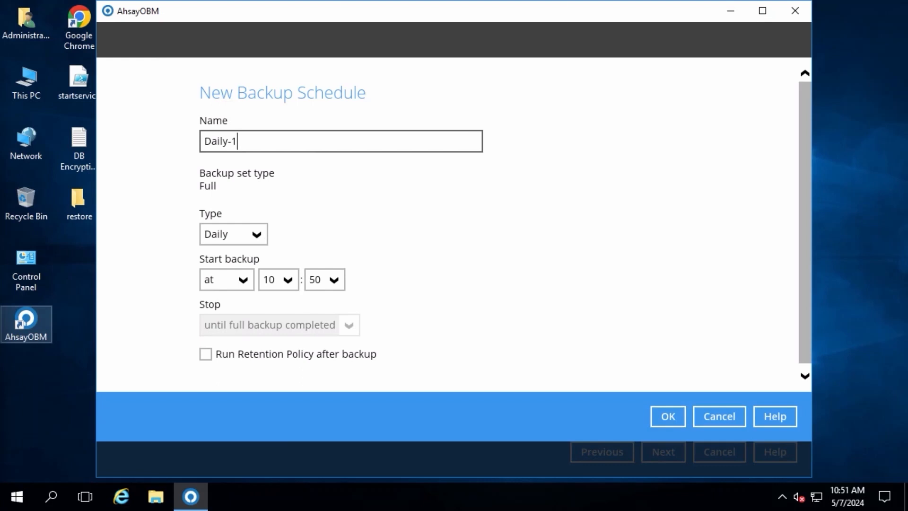
left_click(250, 237)
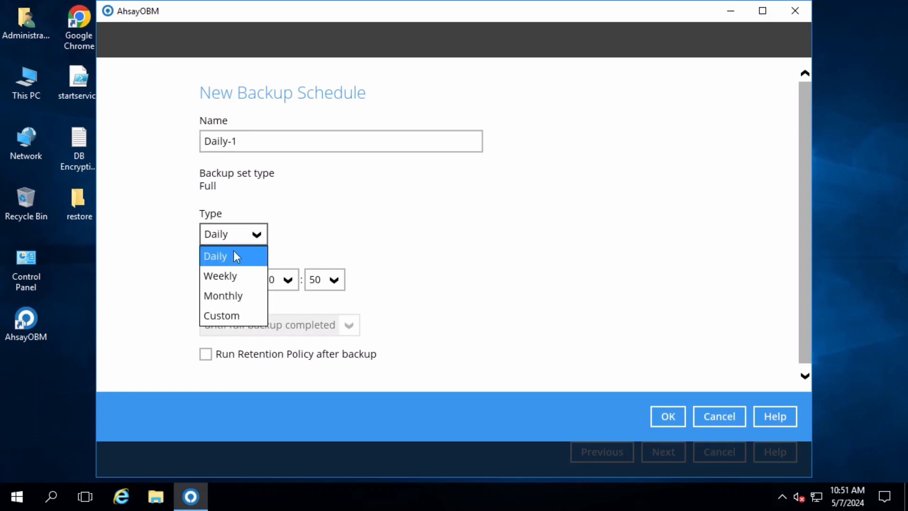
left_click(238, 276)
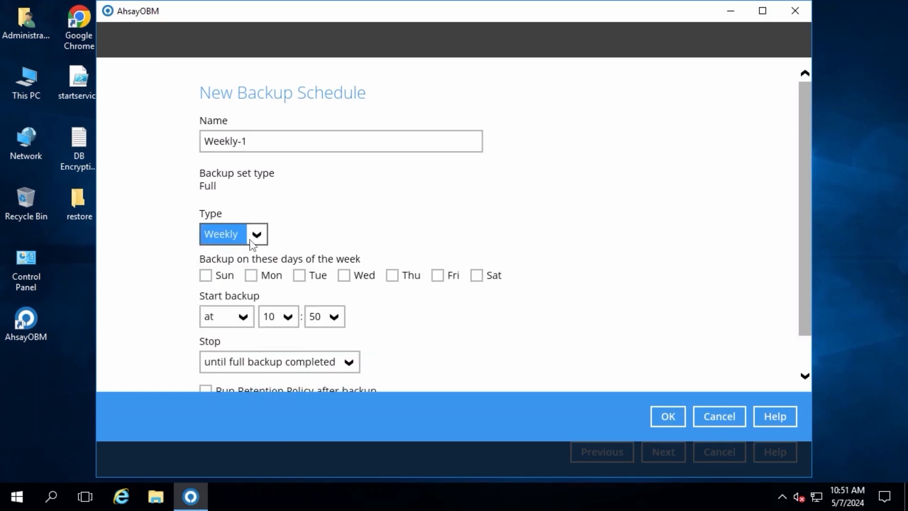
left_click(258, 235)
left_click(238, 295)
left_click(255, 235)
left_click(239, 316)
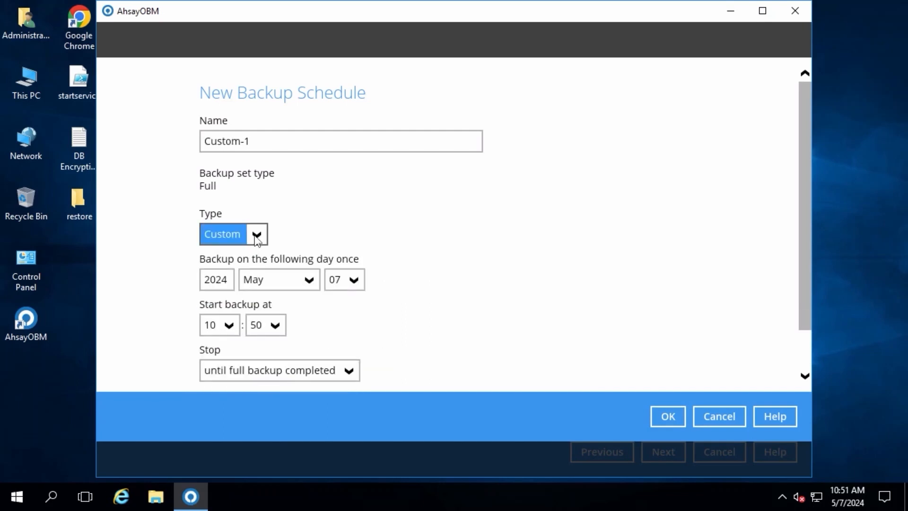
left_click(257, 236)
left_click(236, 258)
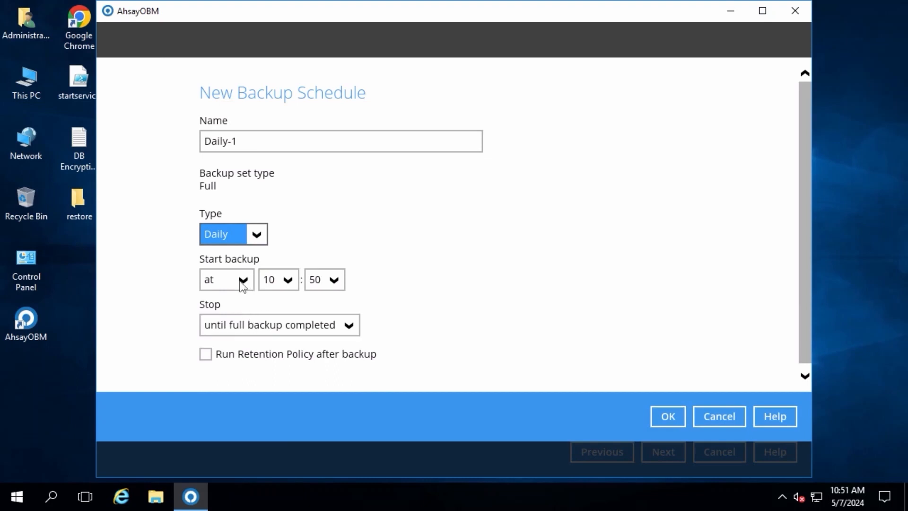
- Try the recurring "every" option for starting the backup, and return the start setting to "at"
left_click(242, 280)
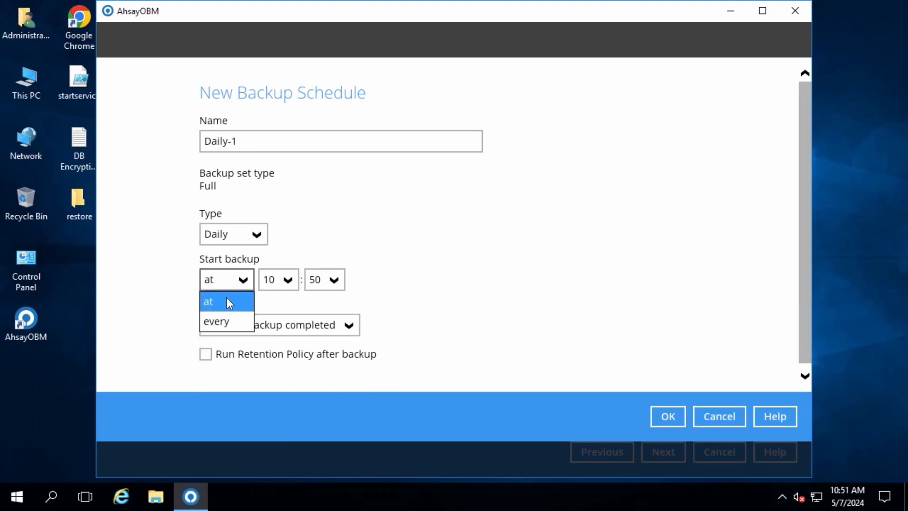
left_click(227, 301)
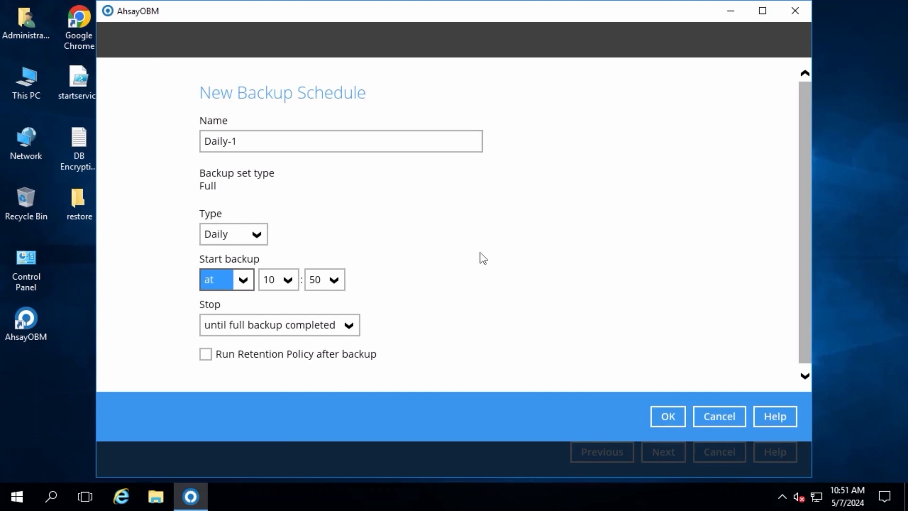
left_click(239, 282)
left_click(219, 326)
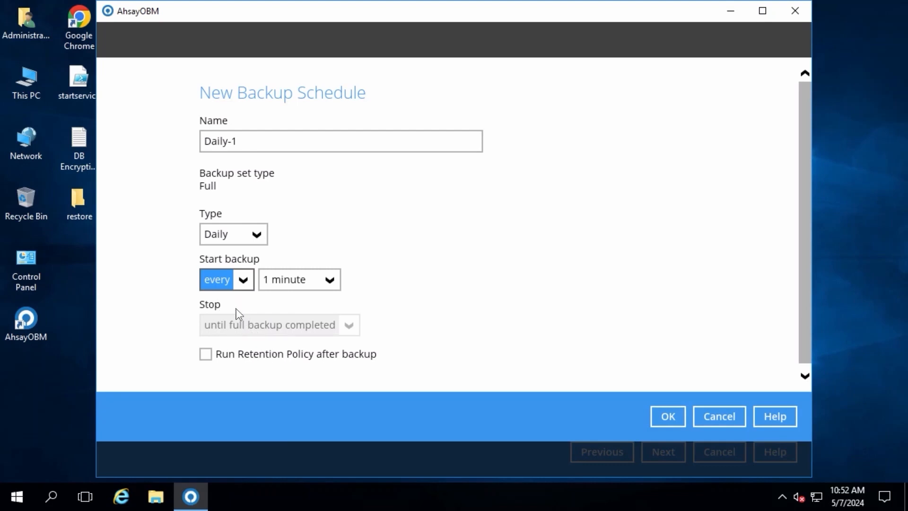
left_click(245, 283)
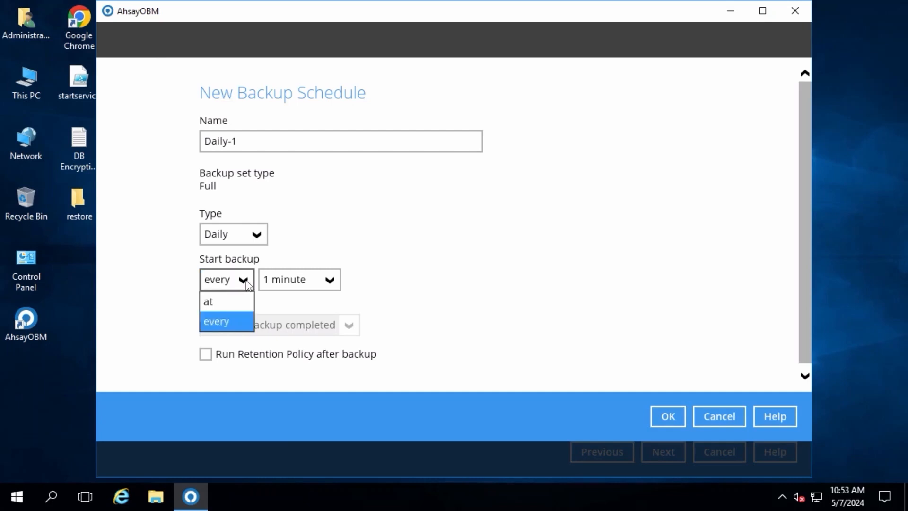
left_click(221, 305)
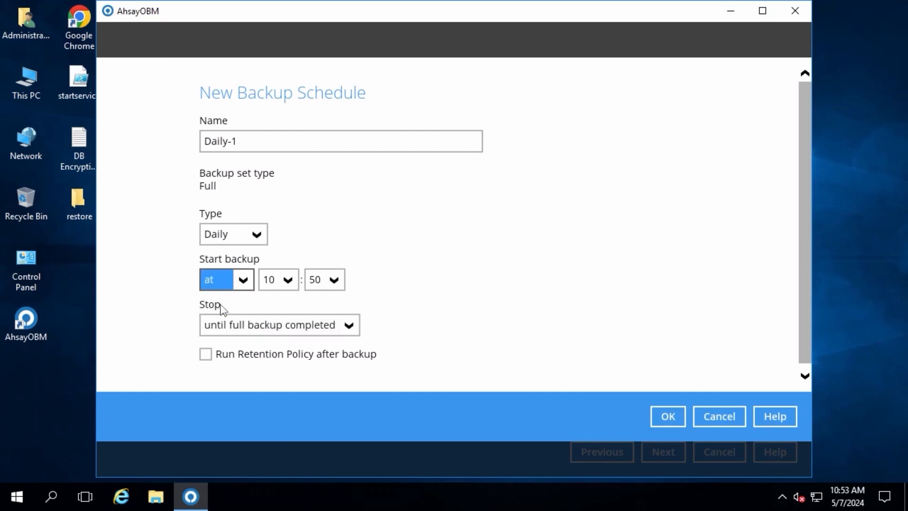
- Try the "after" option for stopping the backup, and return the stop setting to "until full backup completed"
left_click(349, 327)
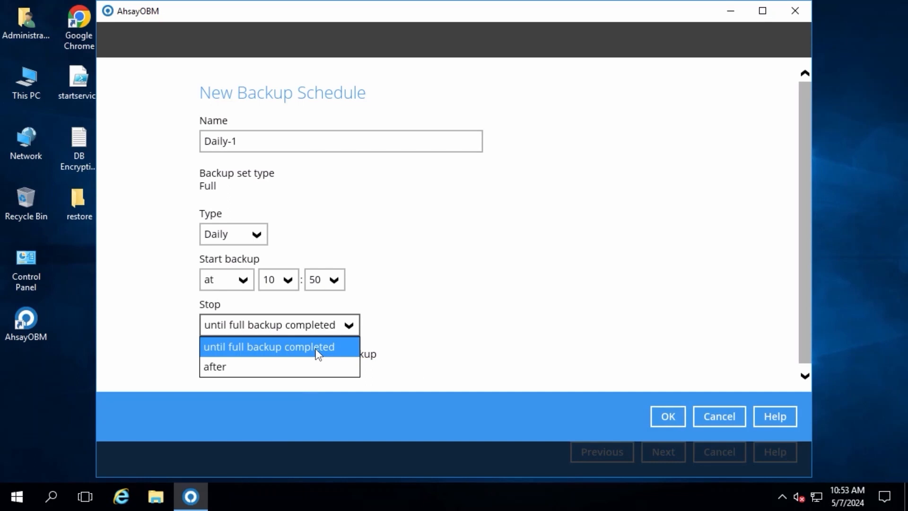
left_click(282, 365)
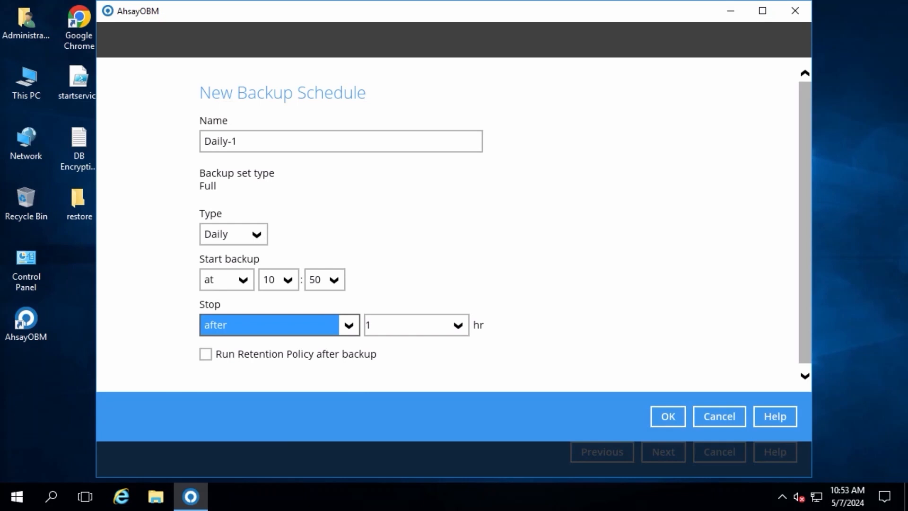
left_click(330, 331)
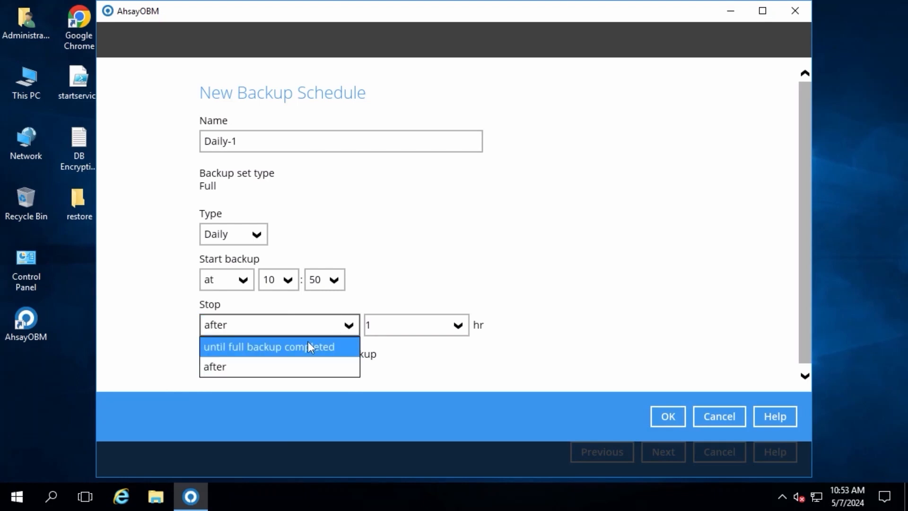
left_click(314, 343)
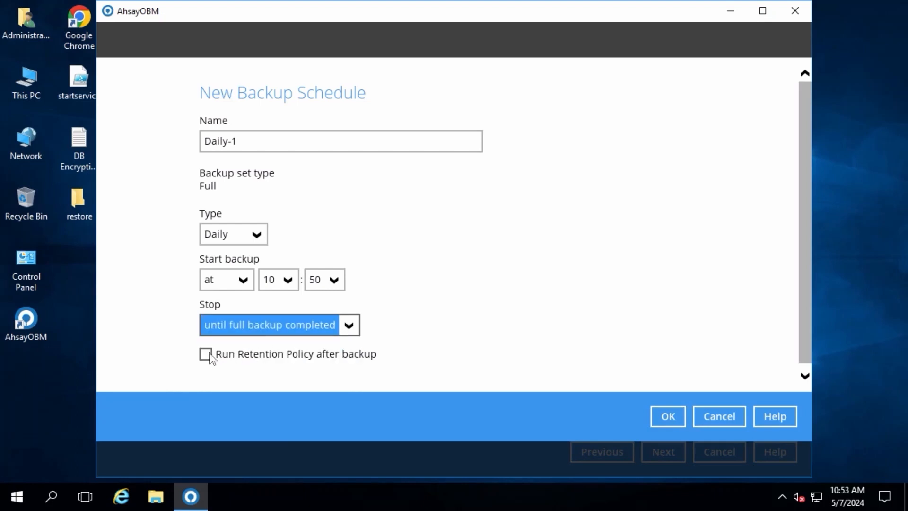
- Enable running the retention policy after backup and name the schedule "Full Backup Schedule"
left_click(206, 354)
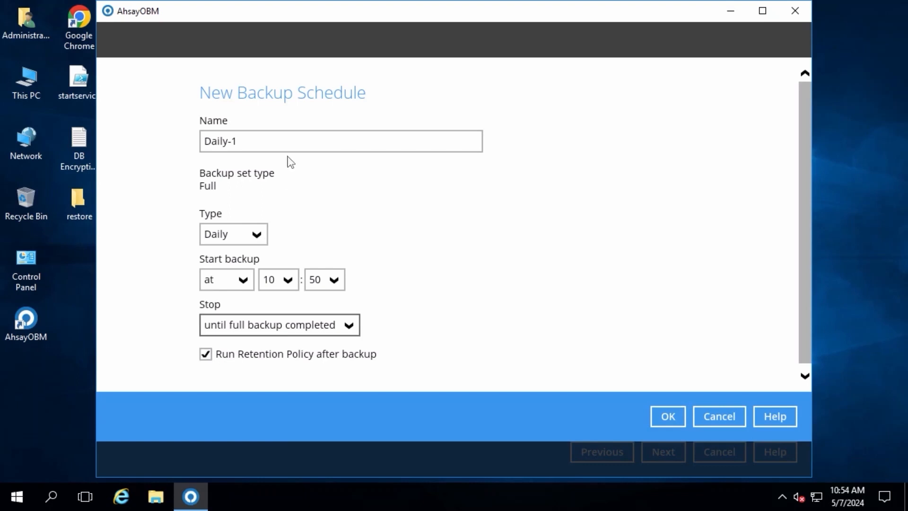
triple_click(270, 137)
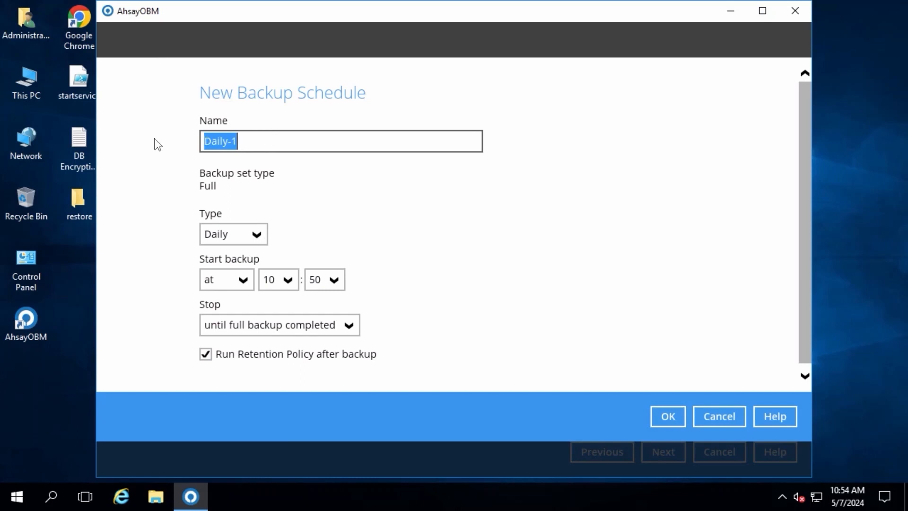
type("Full Backup Schedule")
- Set the daily start time to 20:00, save the schedule and continue to the destination settings
left_click(289, 281)
left_click(273, 381)
left_click(334, 280)
left_click_drag(293, 381, 339, 309)
left_click(314, 302)
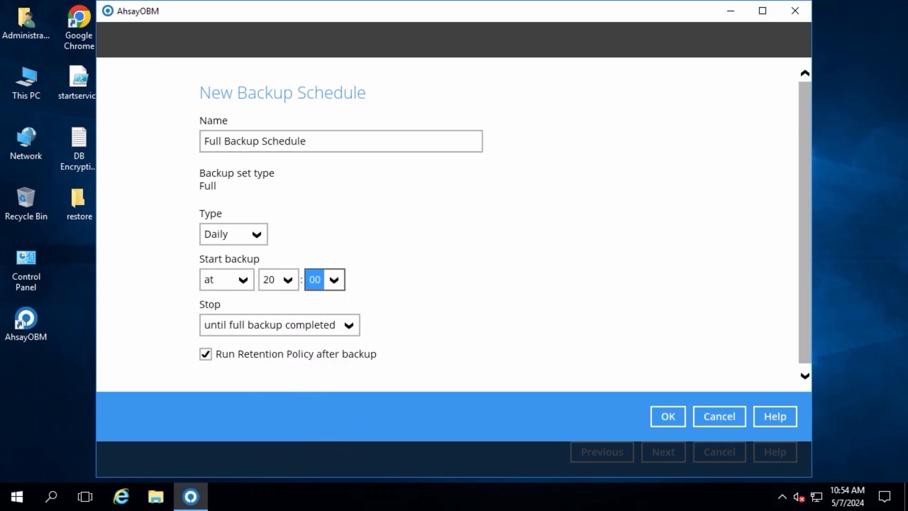
left_click(672, 413)
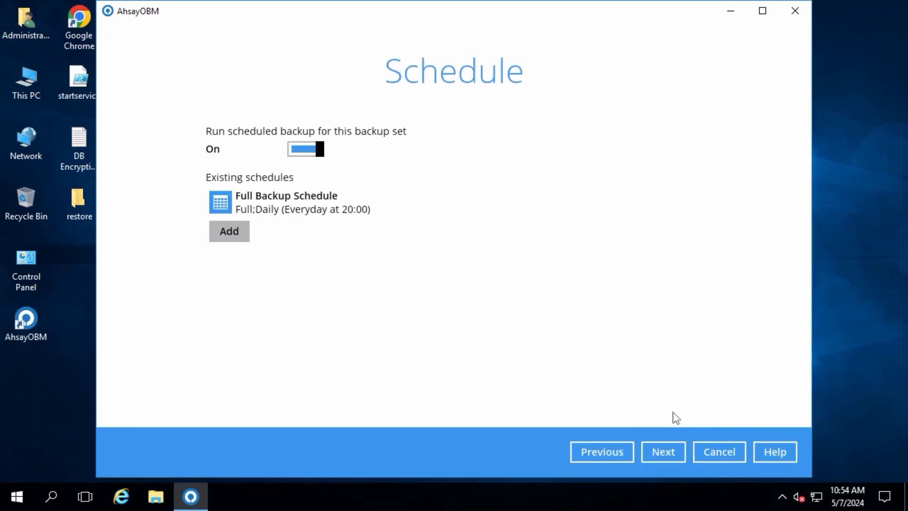
left_click(656, 456)
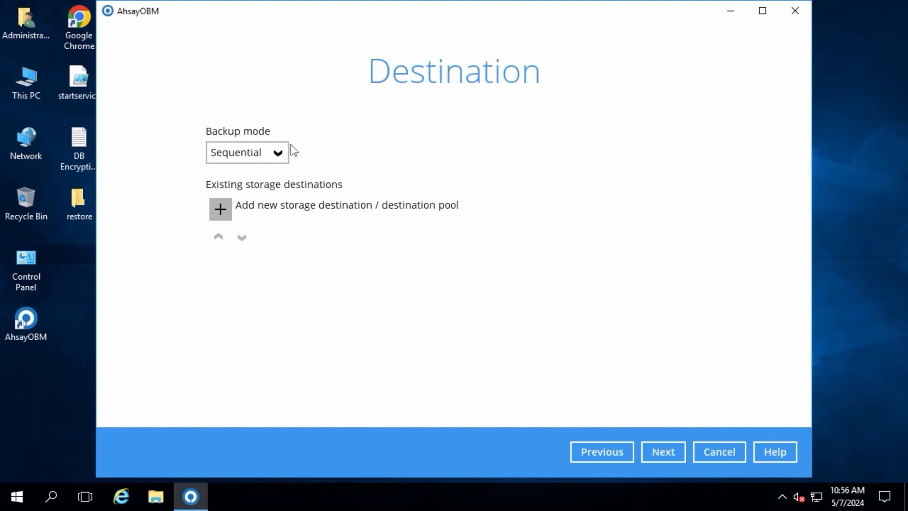
- Keep the Sequential backup mode, add Ahsay Drive (China/Hong Kong) as the storage destination and continue to encryption
left_click(277, 153)
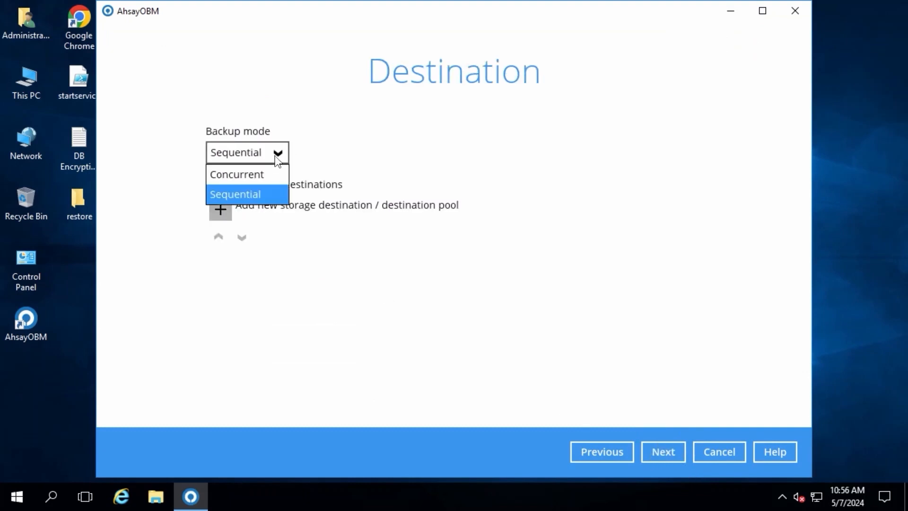
left_click(265, 194)
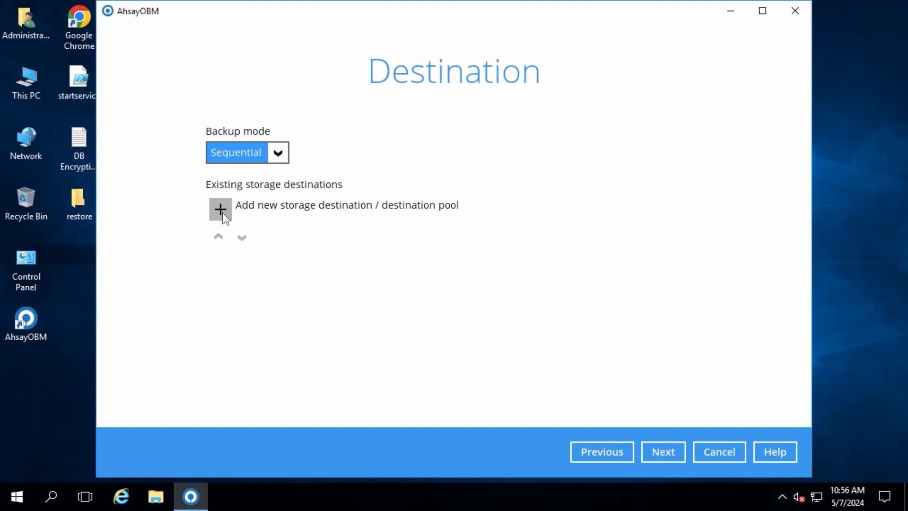
left_click(221, 210)
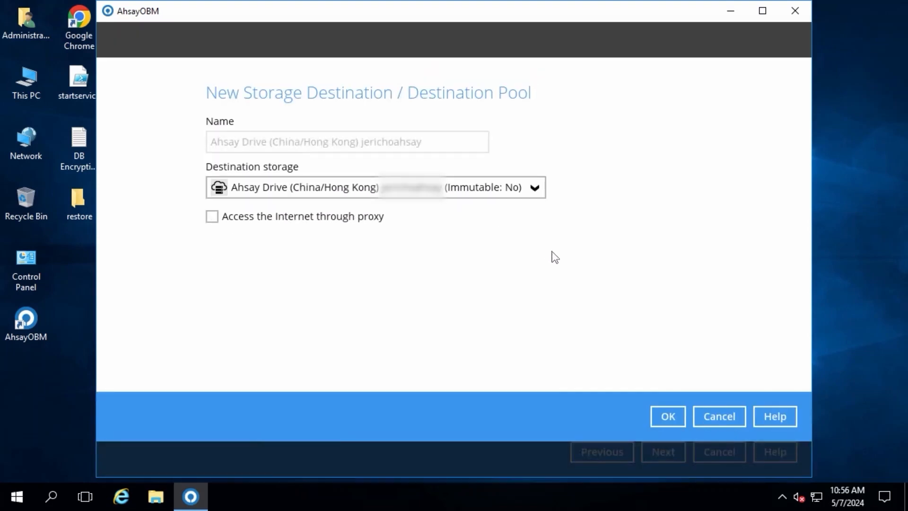
left_click(674, 419)
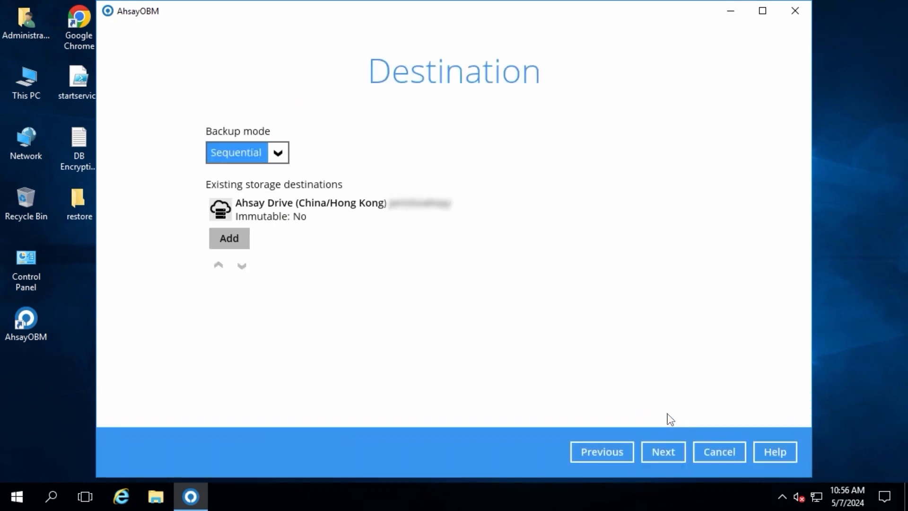
left_click(664, 452)
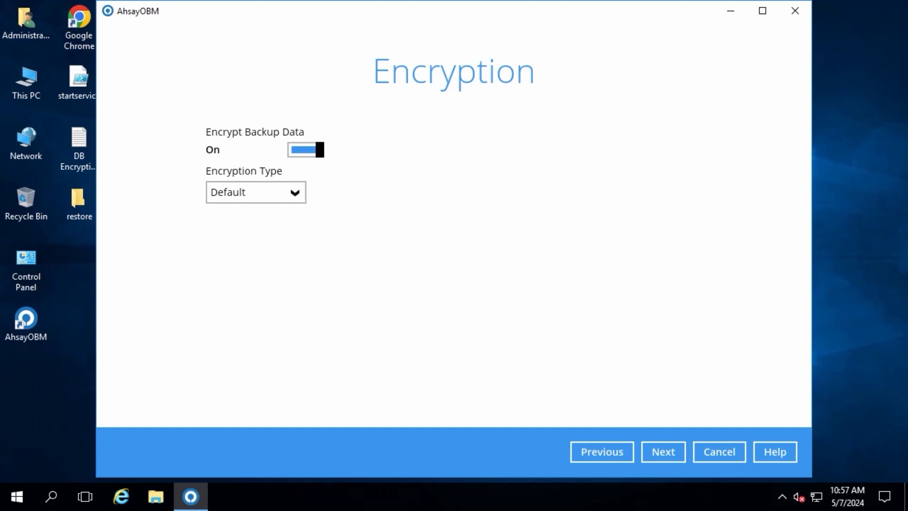
- Accept the Default encryption type, copy the encryption key to the clipboard and confirm that it is stored
left_click(660, 455)
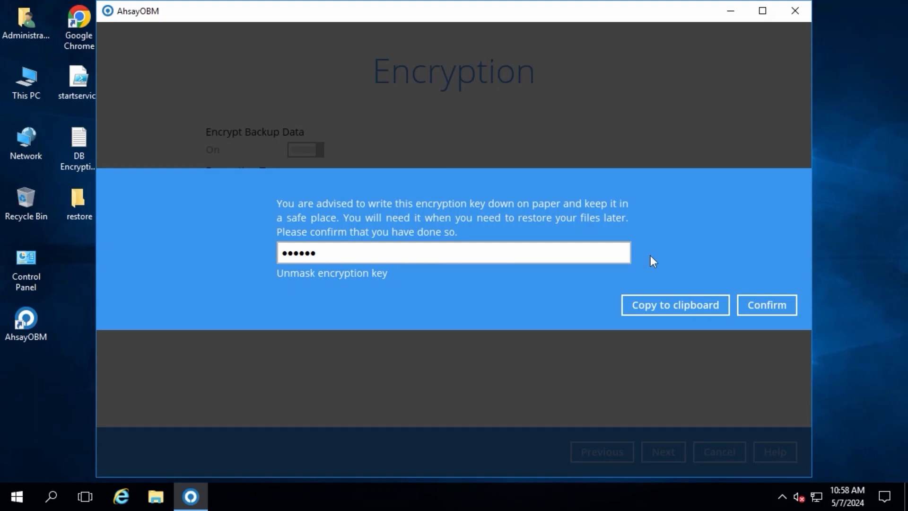
left_click(680, 306)
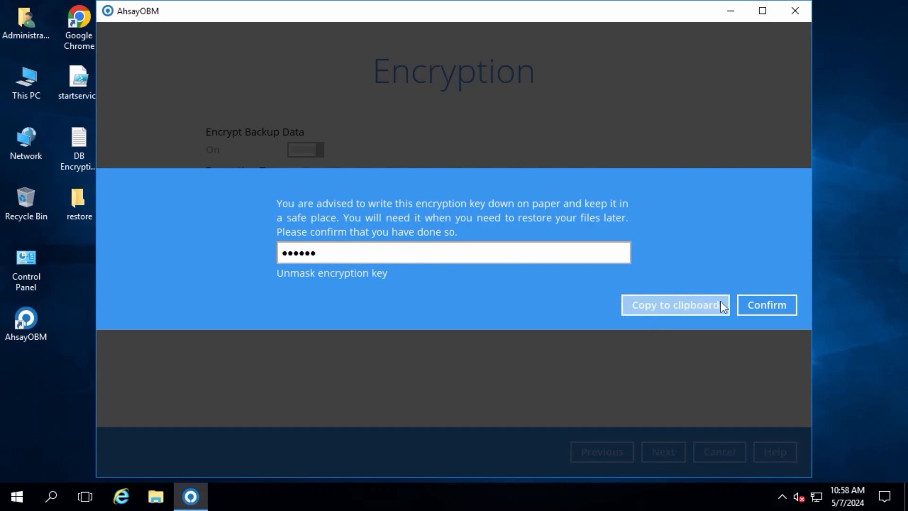
left_click(772, 304)
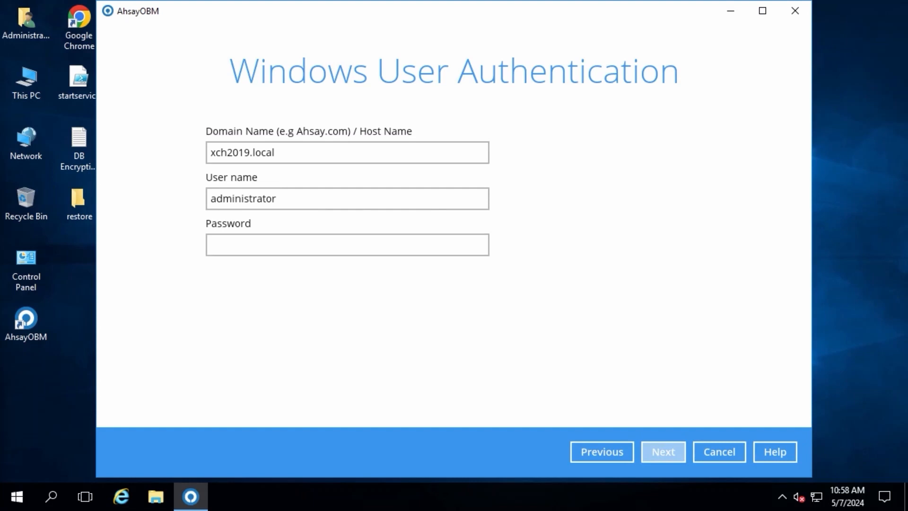
- Enter the Windows user's password to finish creating the backup set, and close the wizard without starting a backup
left_click(319, 241)
type("•••••••••")
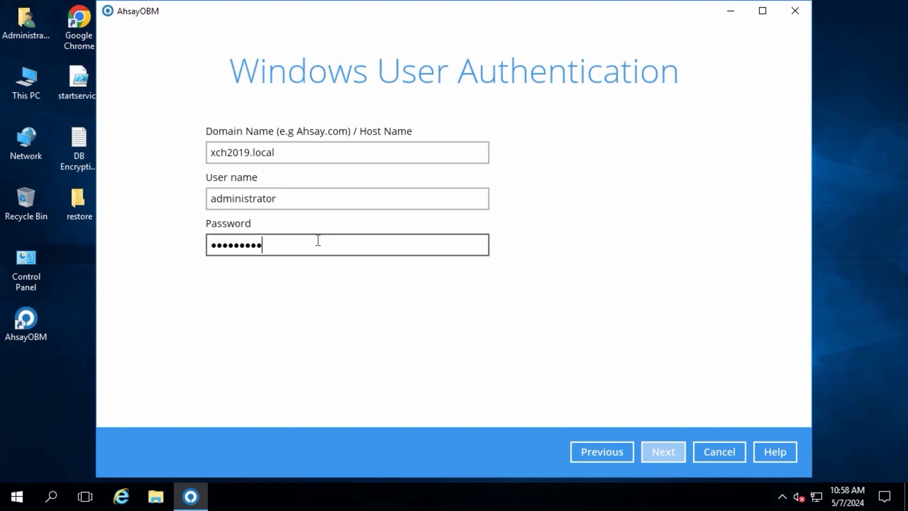
left_click(677, 450)
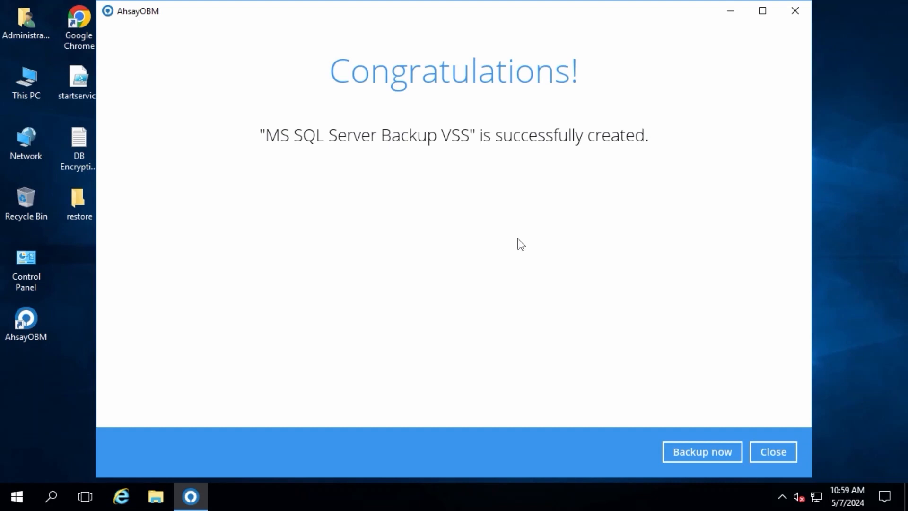
left_click(781, 452)
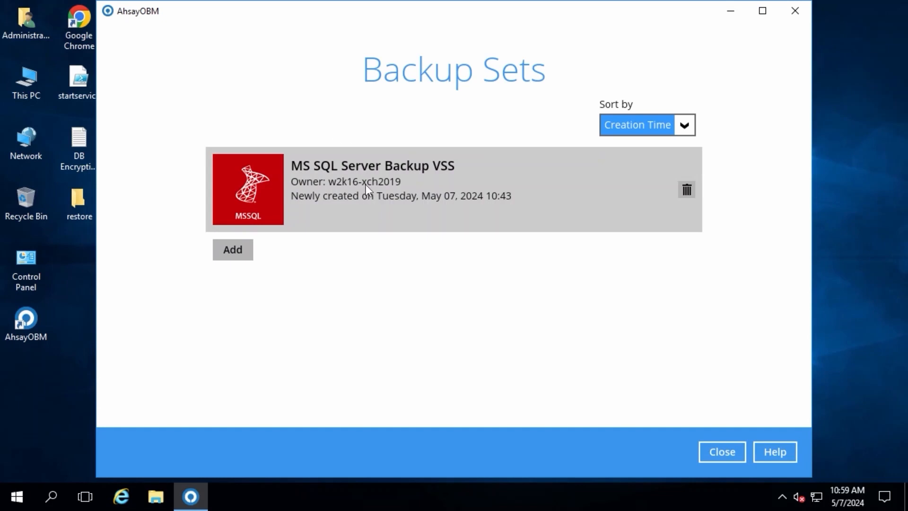
- Review the general settings of the MS SQL Server Backup VSS backup set, and show its advanced Deduplication settings
left_click(365, 184)
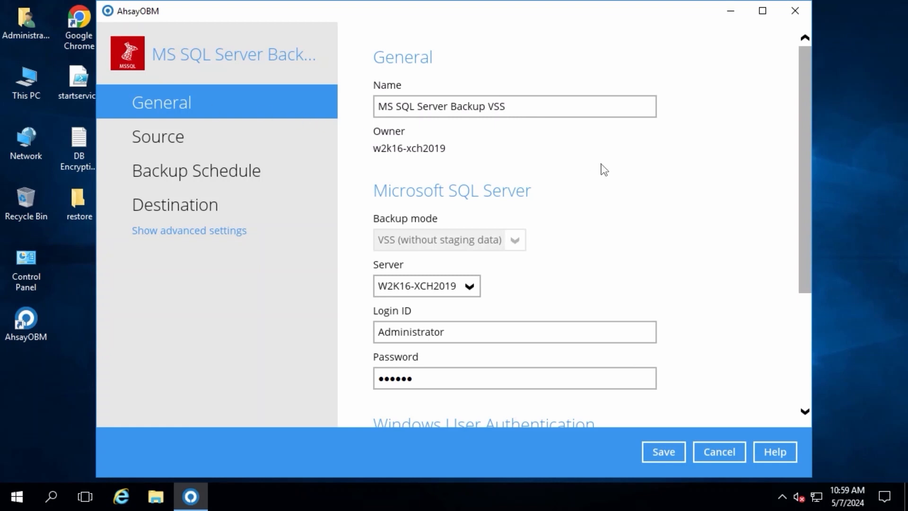
scroll(634, 179, "down", 3)
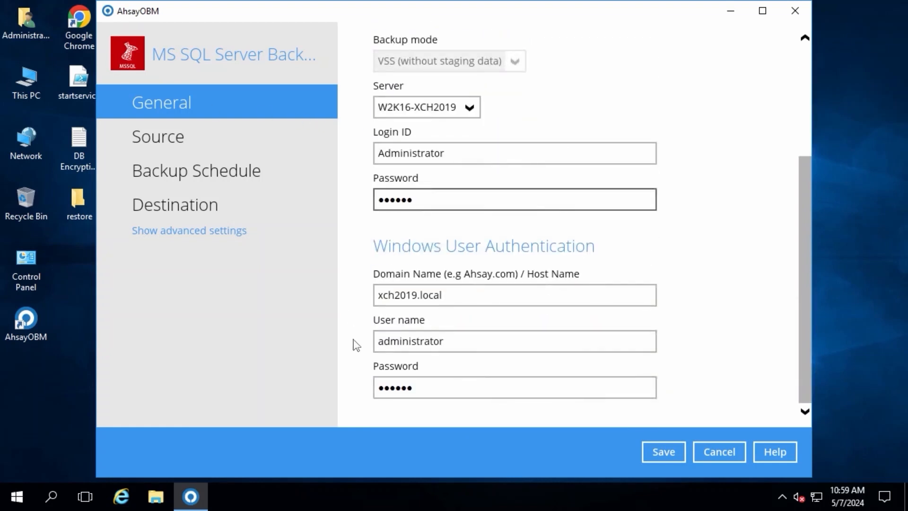
scroll(506, 258, "up", 3)
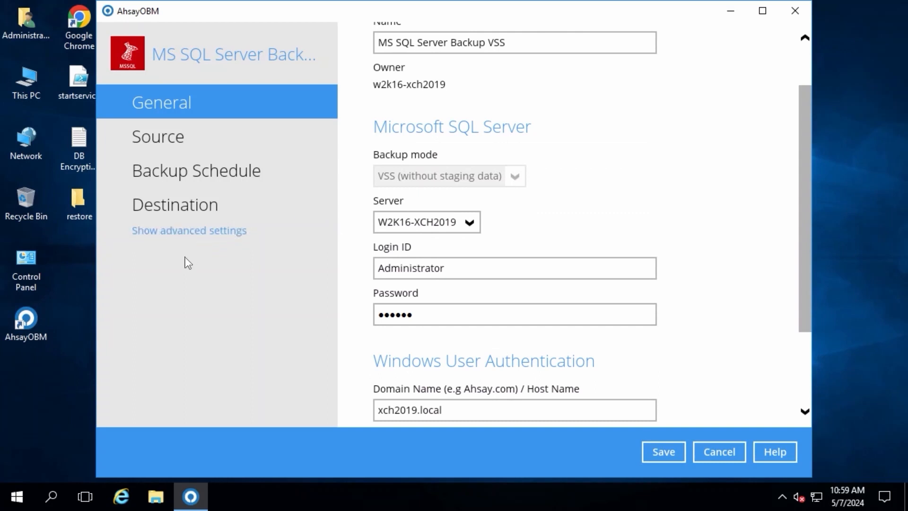
left_click(199, 232)
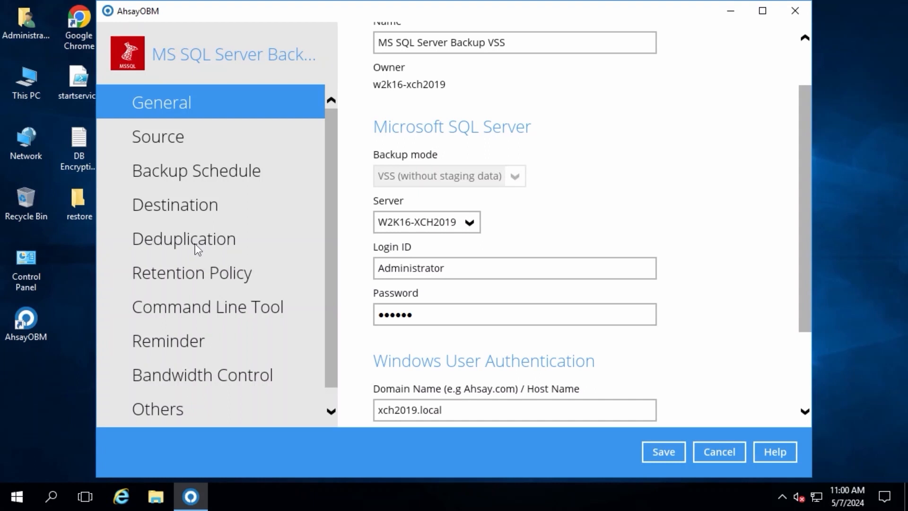
left_click(222, 243)
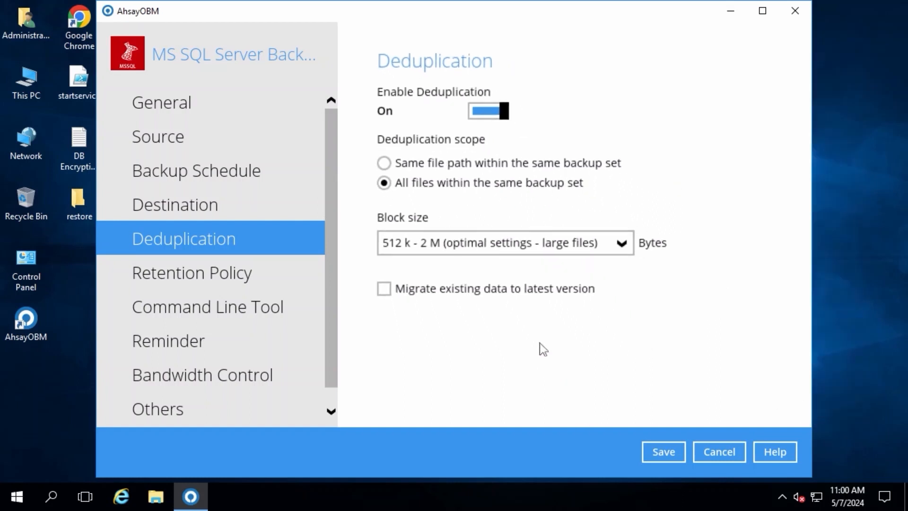
- Review the simple retention policy settings, trying another time unit for keeping deleted files and returning it to Day(s)
left_click(200, 273)
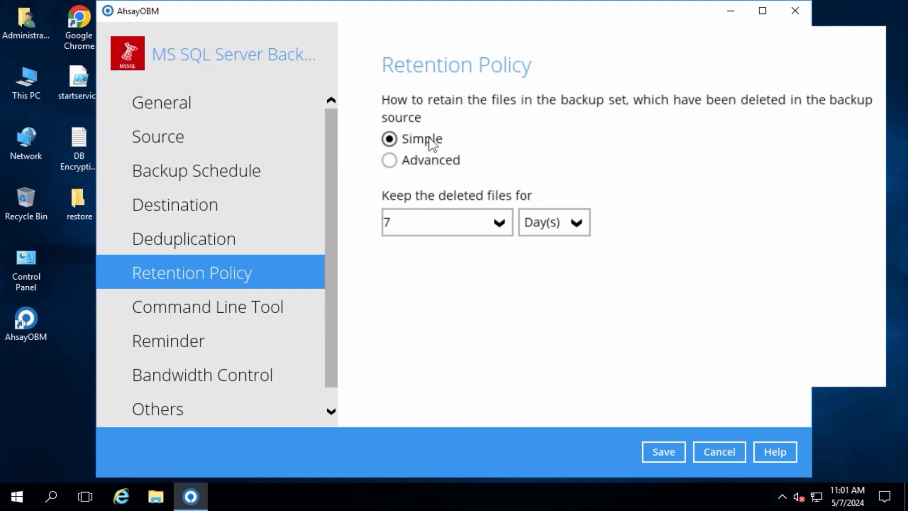
left_click(577, 226)
left_click(548, 274)
left_click(576, 223)
left_click(564, 259)
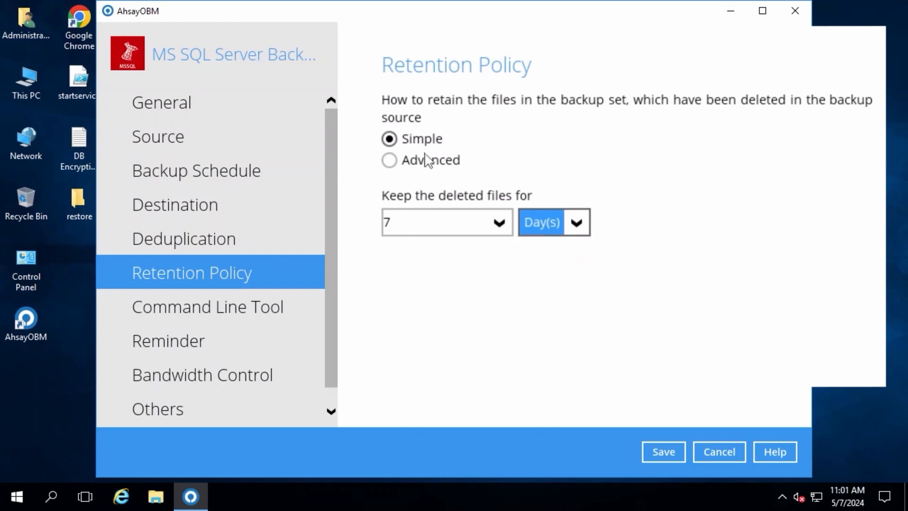
- Examine the Daily, Weekly, Monthly, Quarterly, Yearly and Custom types of a new advanced retention policy, discard it and return to the Simple policy
left_click(428, 171)
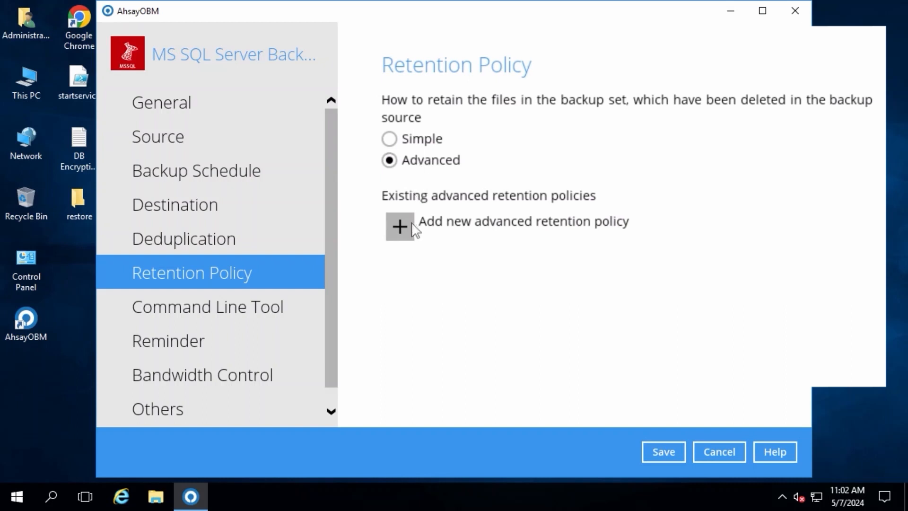
left_click(411, 226)
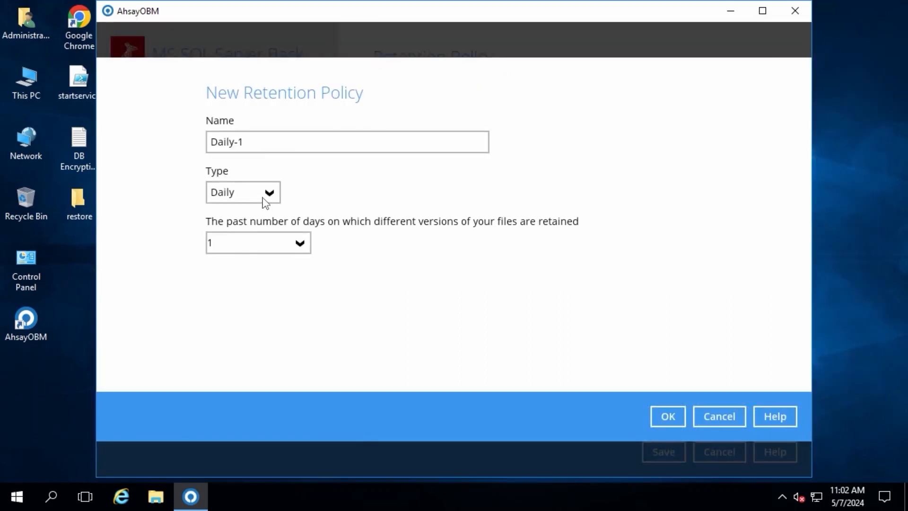
left_click(269, 193)
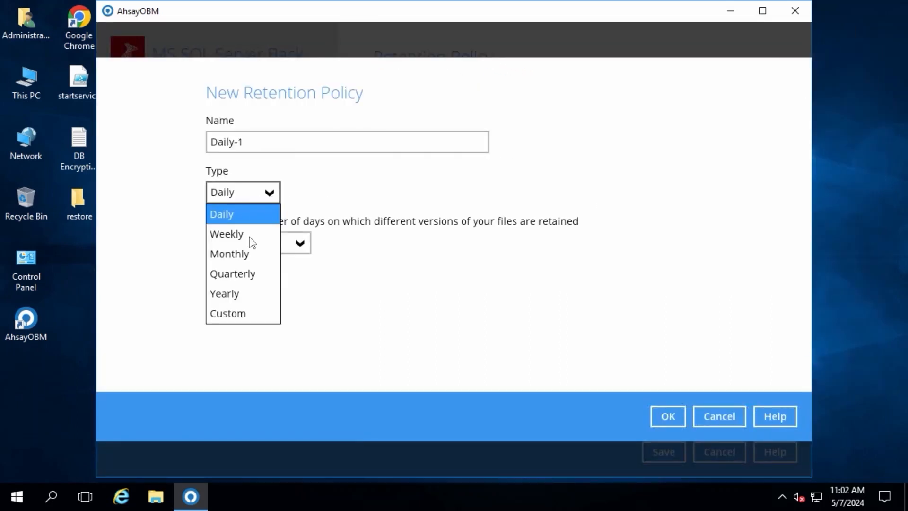
left_click(251, 234)
left_click(269, 192)
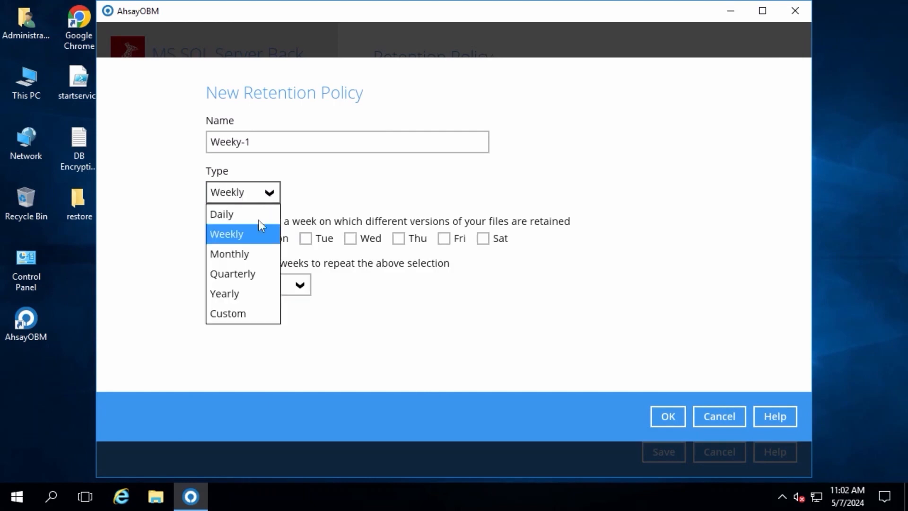
left_click(244, 253)
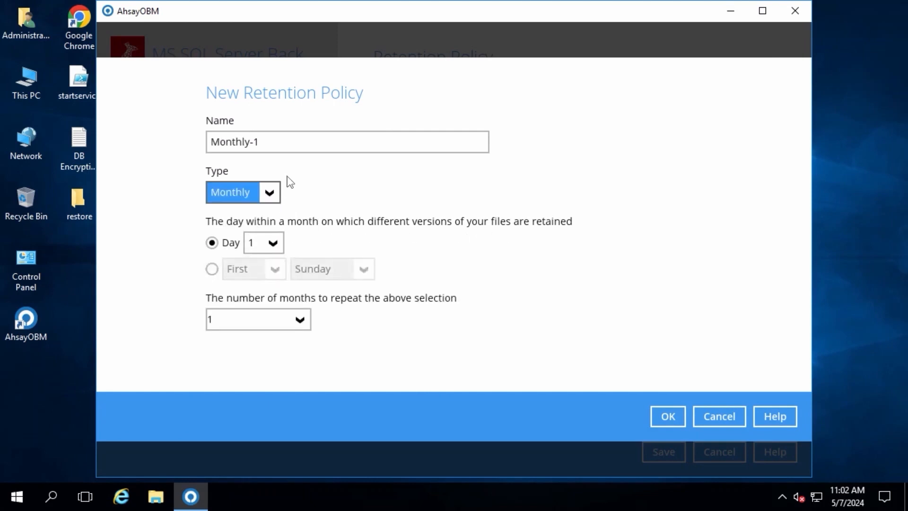
left_click(269, 193)
left_click(243, 273)
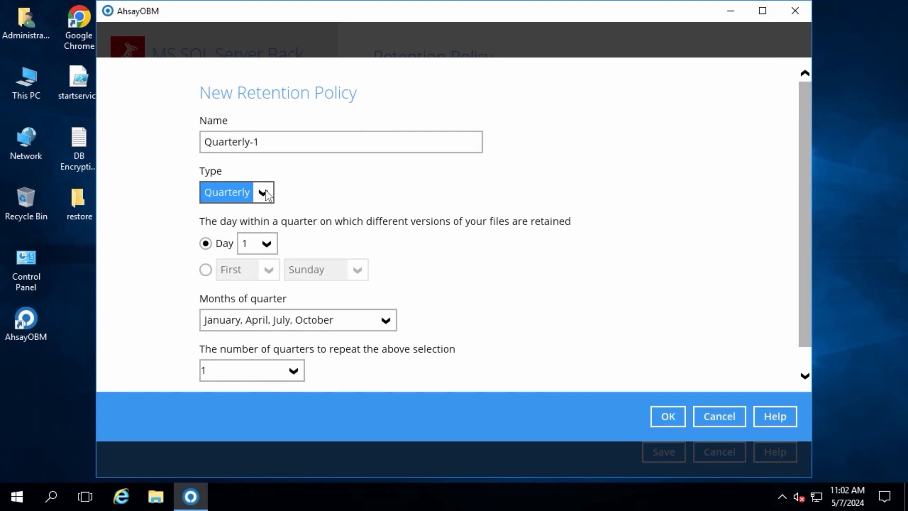
left_click(268, 194)
left_click(237, 293)
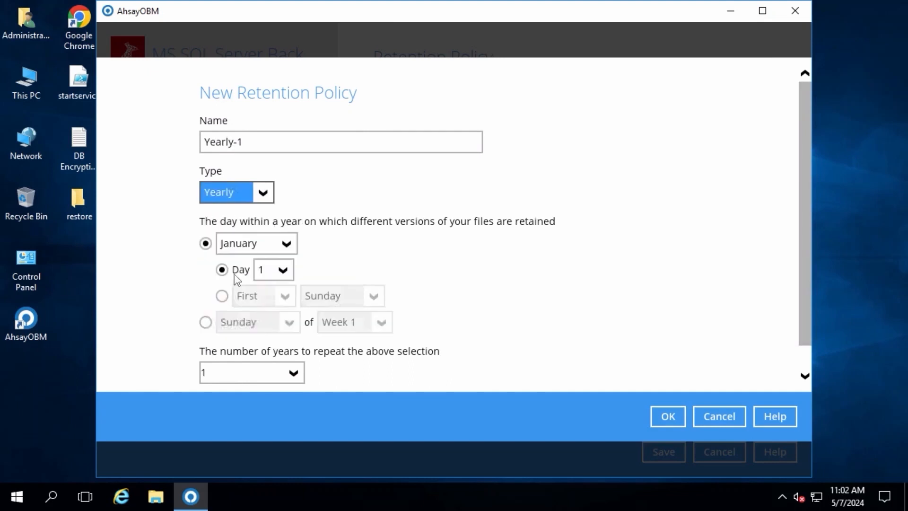
left_click(270, 193)
left_click(227, 315)
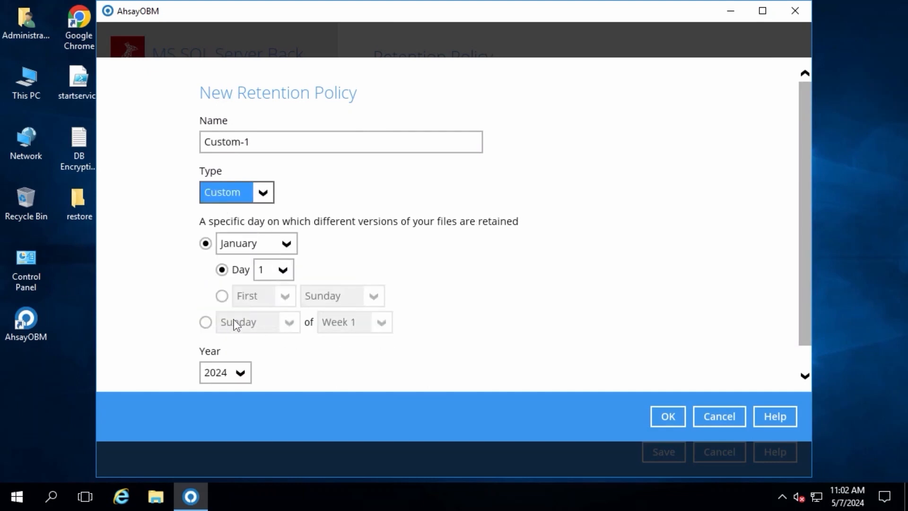
left_click(713, 418)
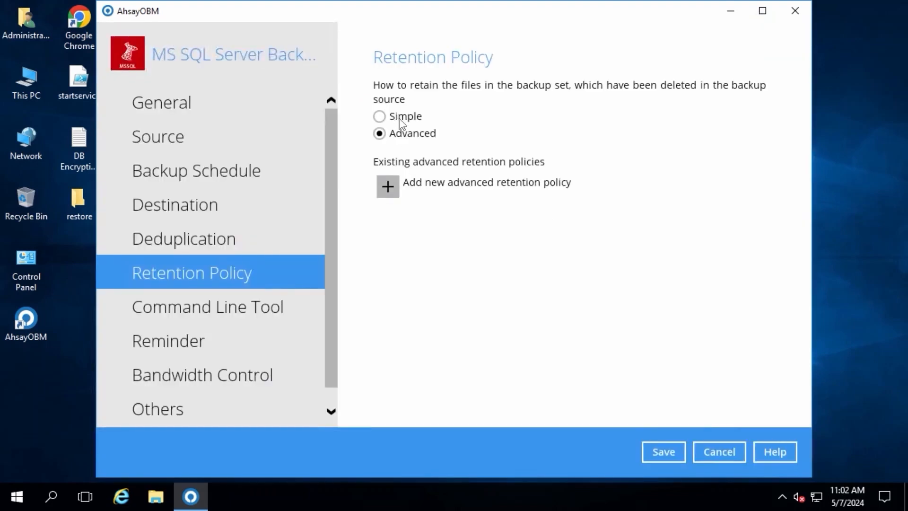
left_click(405, 118)
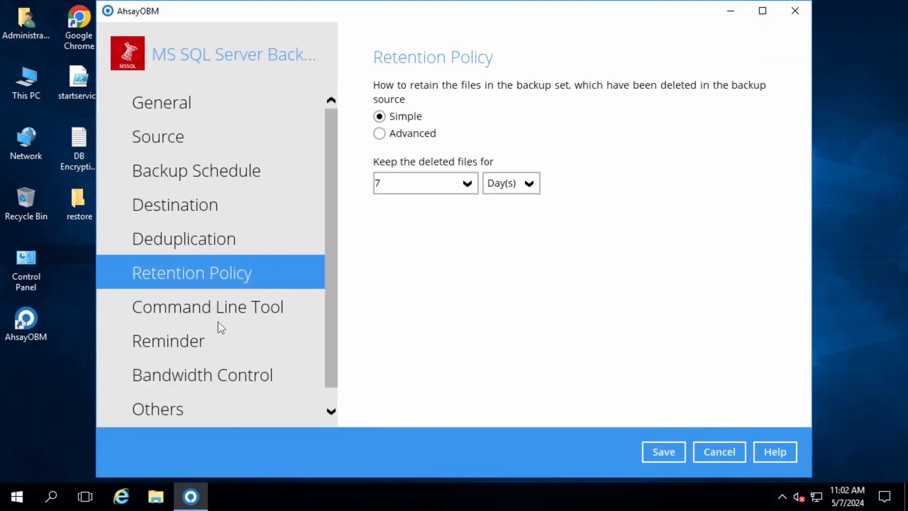
- Change the backup set's temporary directory to the temp folder on the Data (E:) drive
left_click(178, 410)
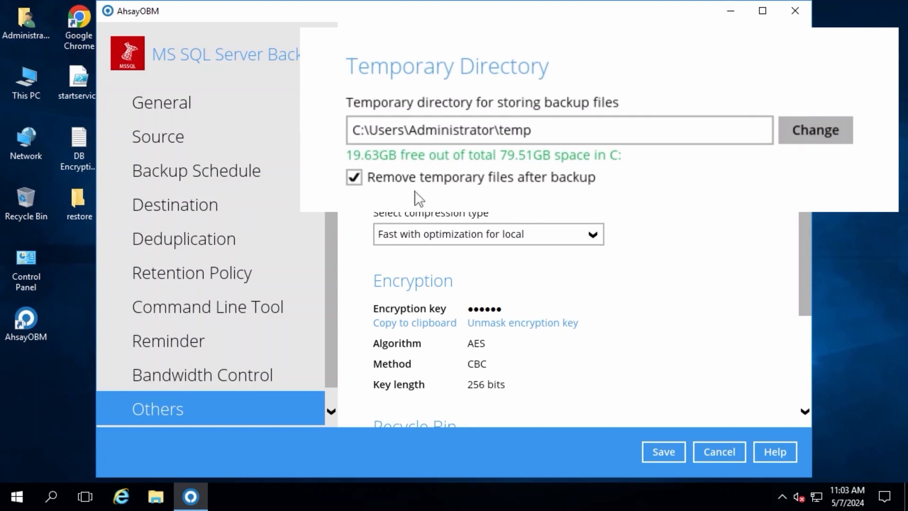
left_click(745, 110)
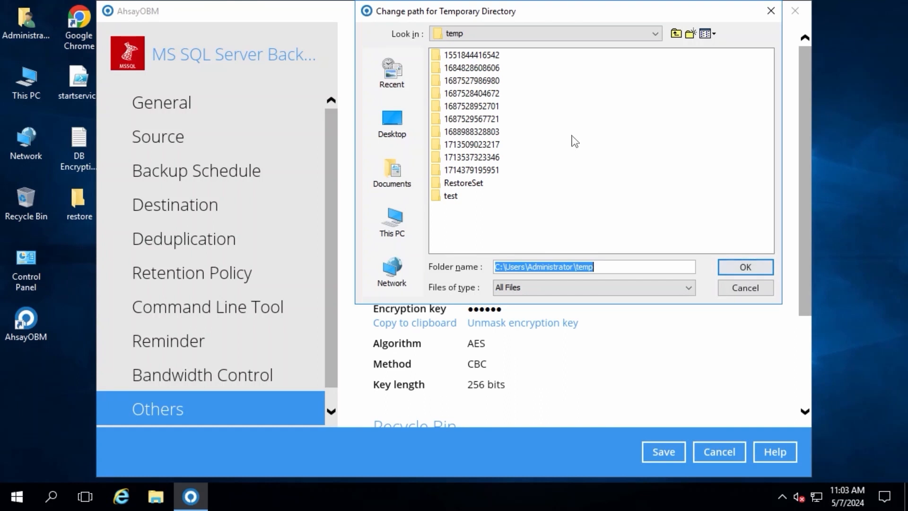
left_click(392, 221)
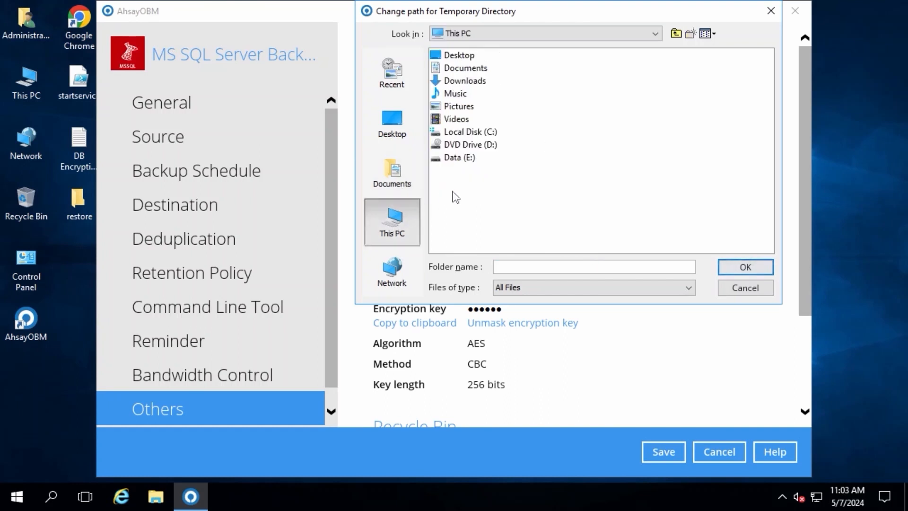
double_click(467, 157)
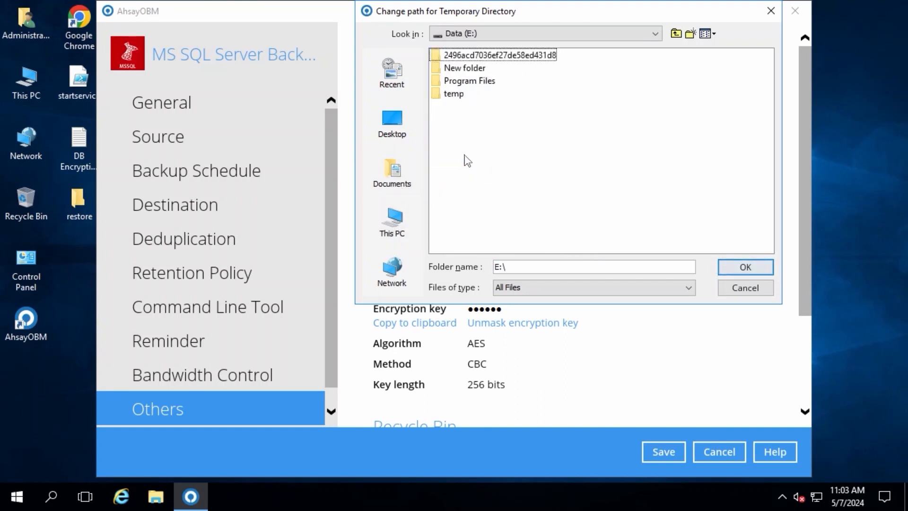
double_click(454, 94)
key("Return")
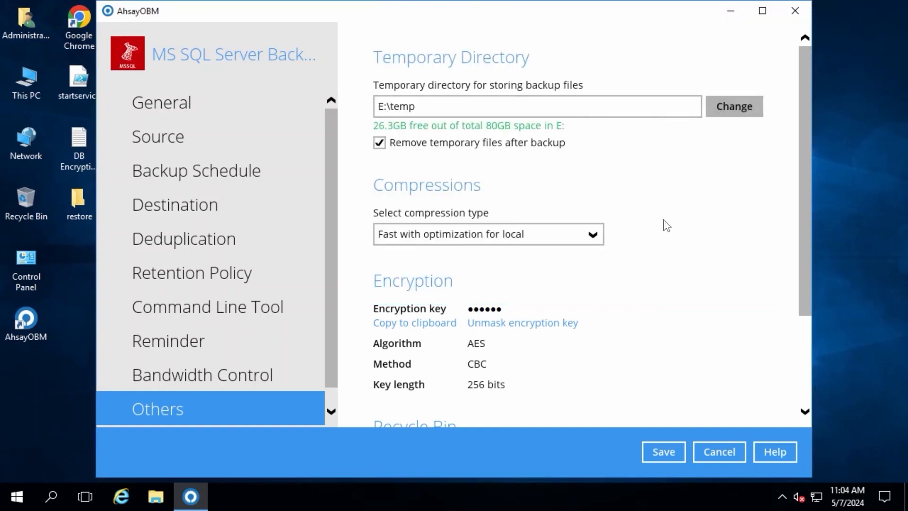
- Keep the compression type Fast with optimization for local, review the encryption and Recycle Bin settings, and save the backup set
left_click(590, 235)
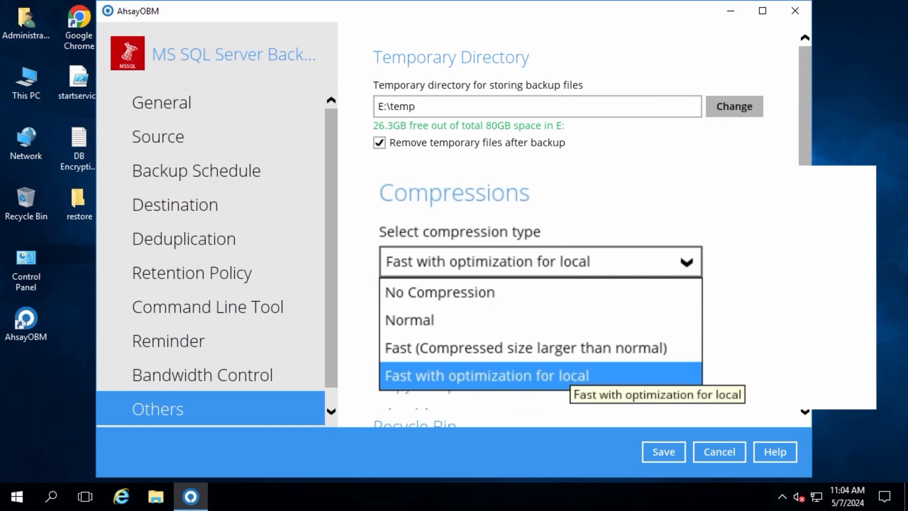
left_click(563, 375)
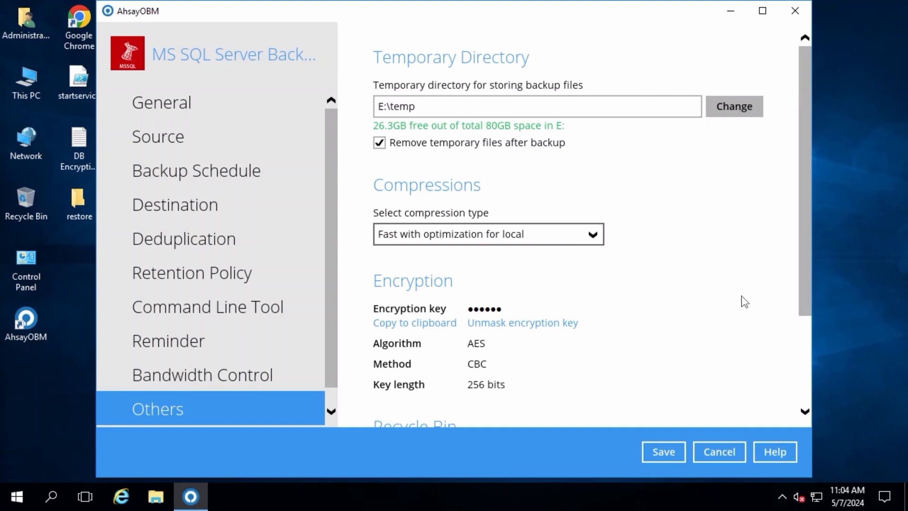
scroll(744, 301, "down", 3)
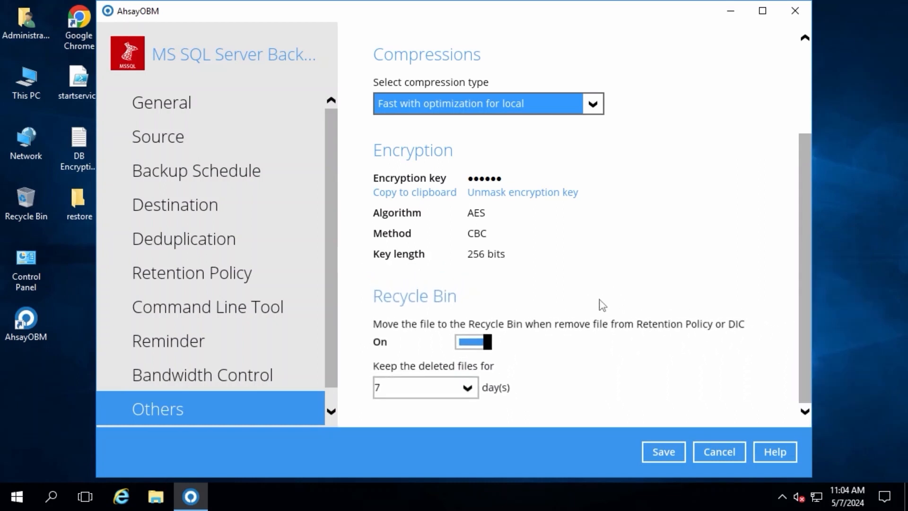
left_click(661, 451)
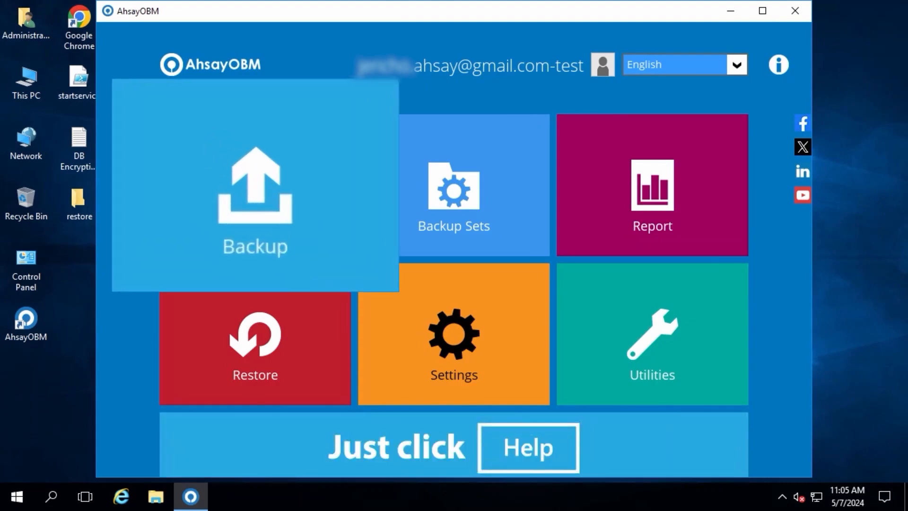
- Start a backup of the MS SQL Server Backup VSS set to Ahsay Drive, with the retention policy run after backup
left_click(174, 153)
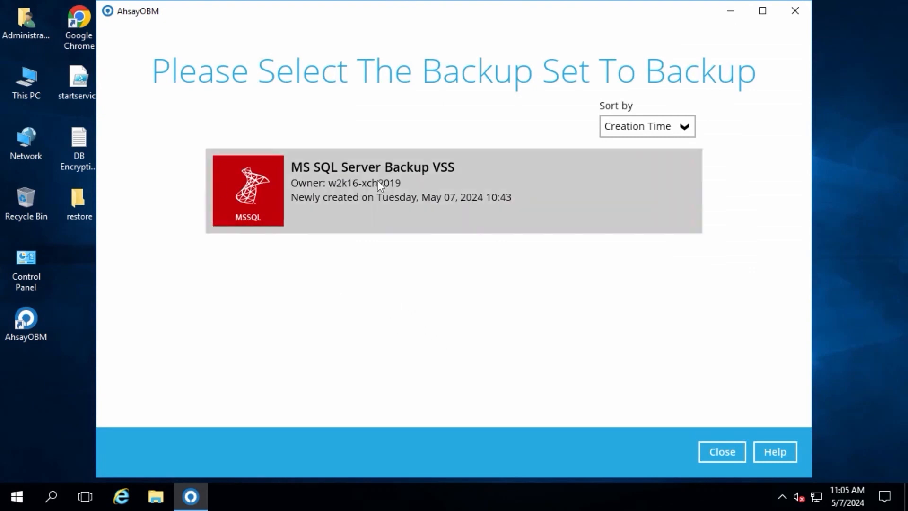
left_click(361, 190)
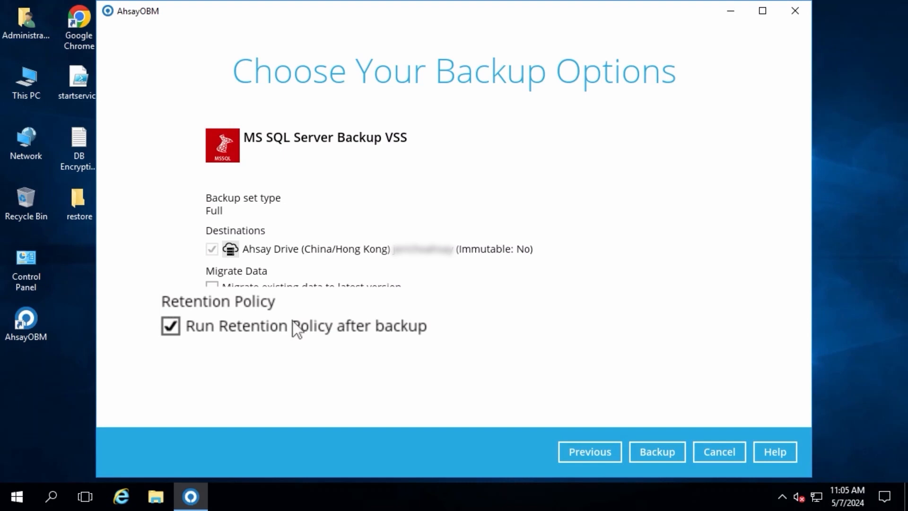
left_click(654, 453)
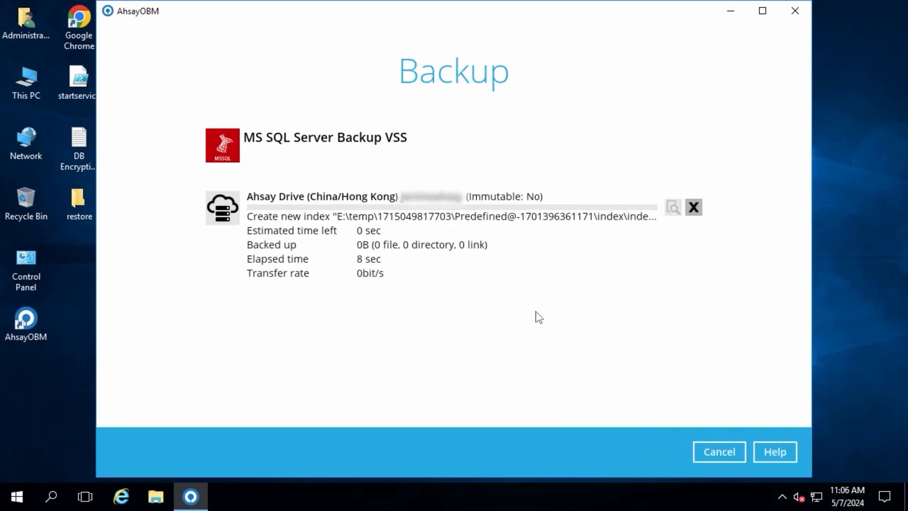